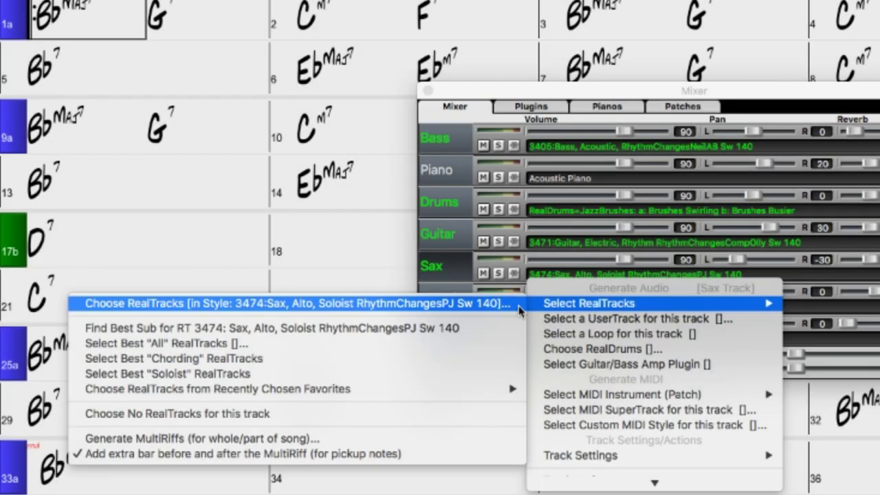
pyautogui.click(401, 330)
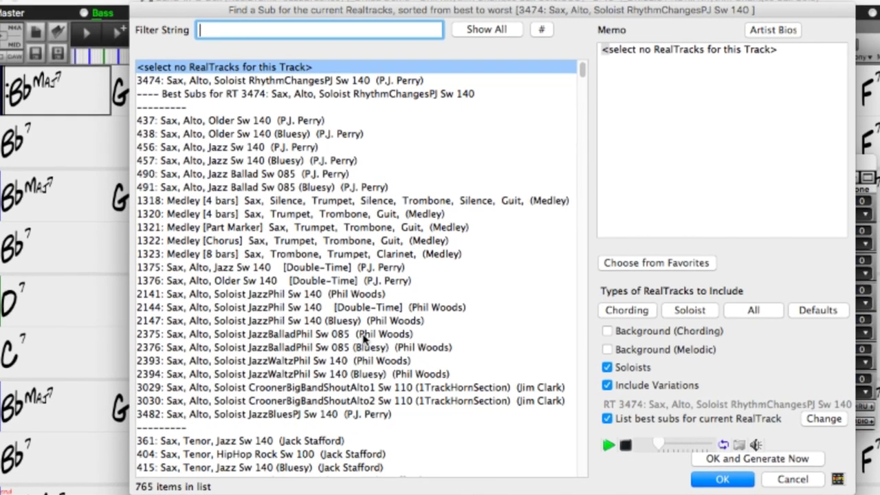
pyautogui.click(378, 338)
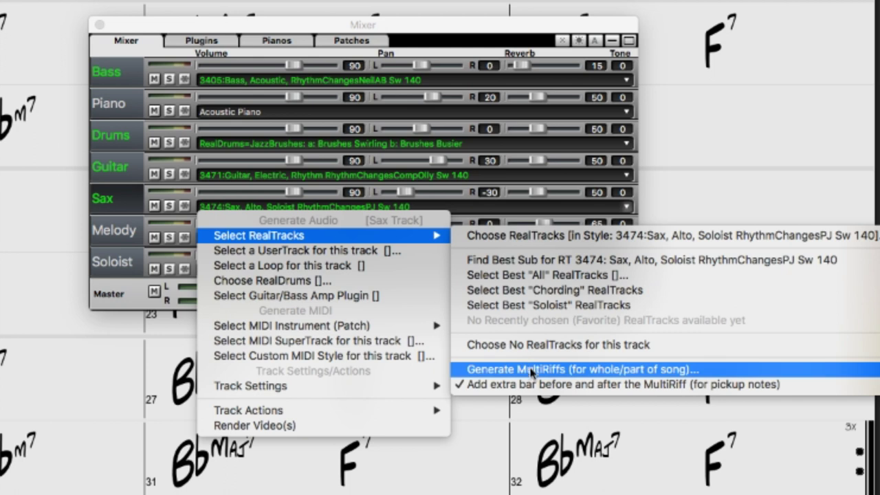
# Step: Generate seven MultiRiff alto sax variations of the sax part
pyautogui.click(532, 371)
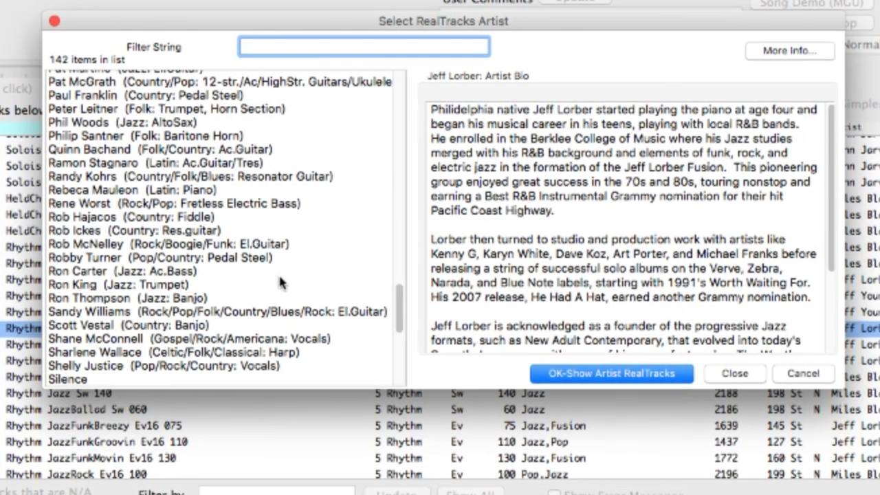
# Step: Read Ron Carter's artist bio, then look up Copy Break by Shortcut in the feature browser
pyautogui.click(270, 282)
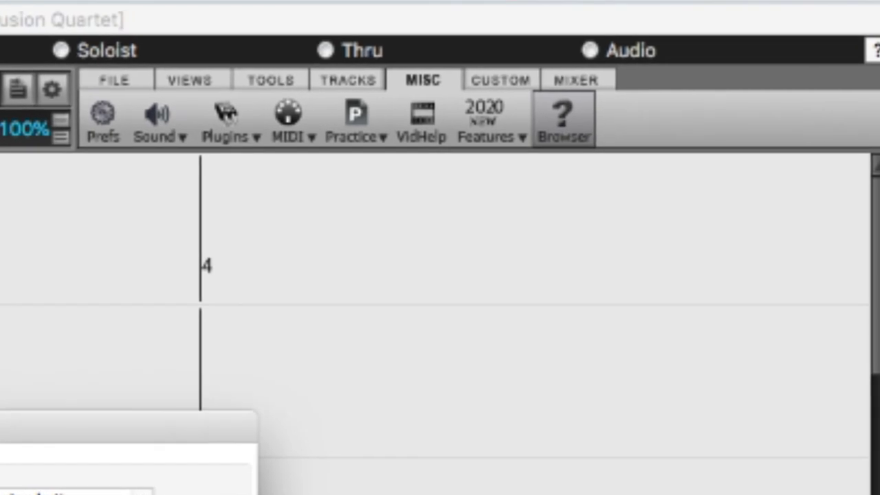
pyautogui.click(571, 121)
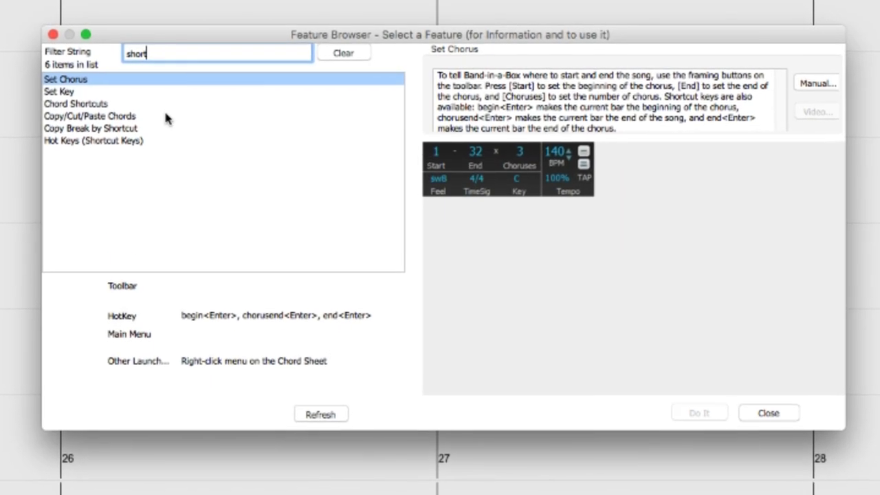
pyautogui.click(130, 129)
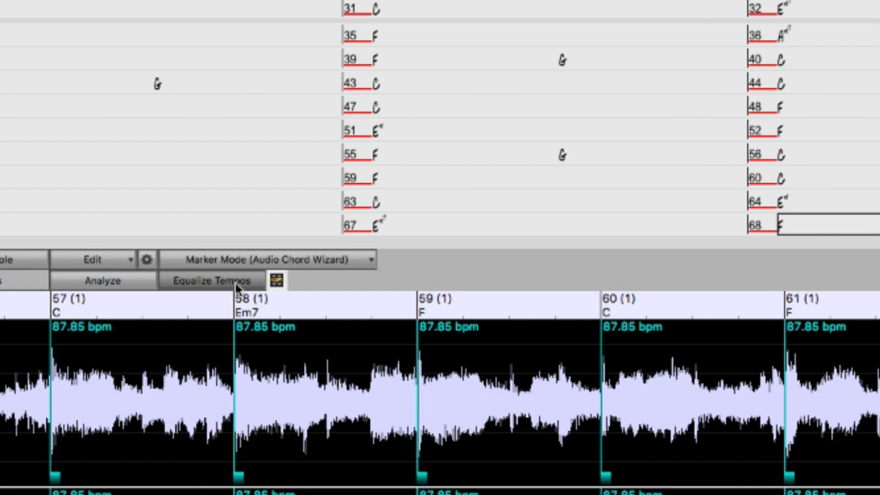
# Step: Equalize the audio to a single 85 bpm tempo across the whole song
pyautogui.click(237, 282)
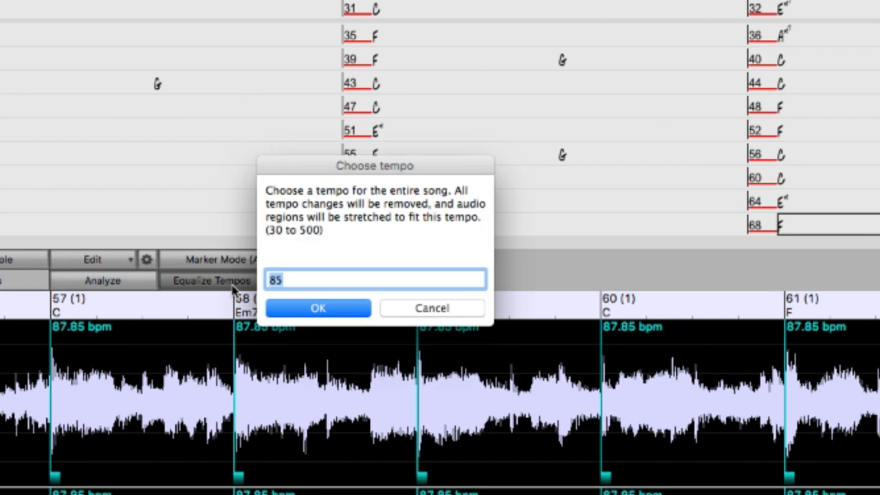
pyautogui.press('Return')
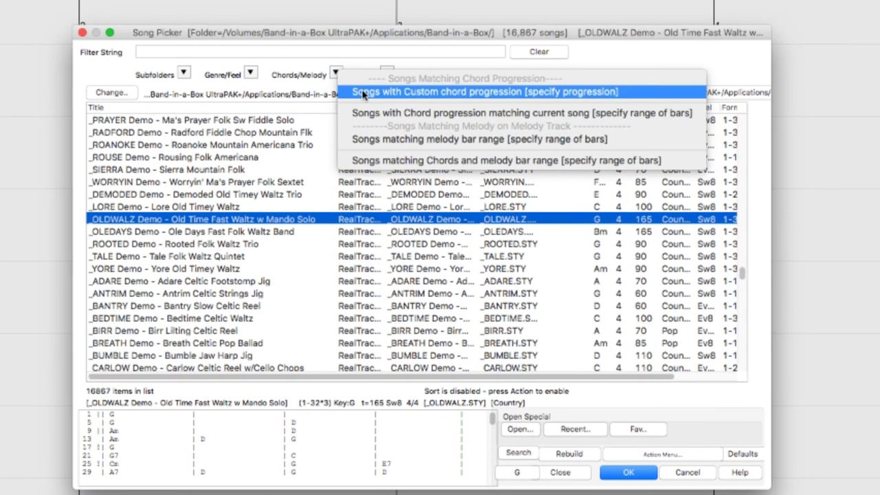
# Step: Search for songs by a custom chord progression, then add generated intro chords to the song
pyautogui.click(364, 97)
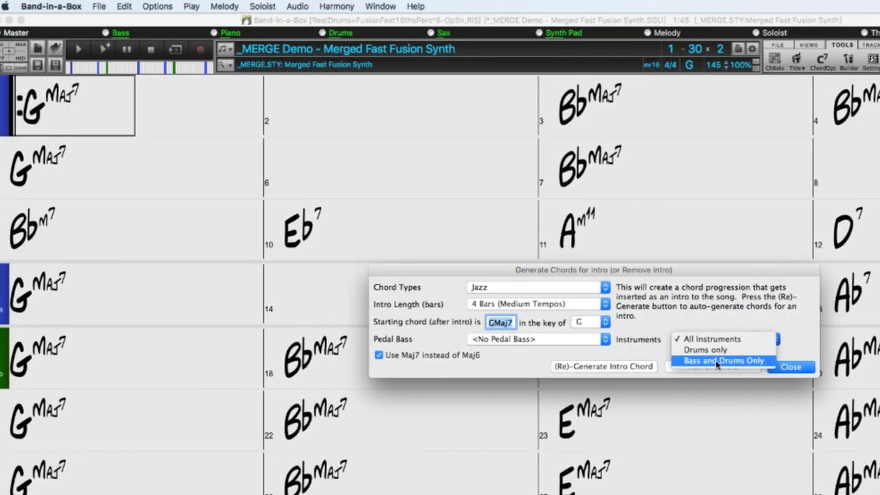
pyautogui.click(619, 367)
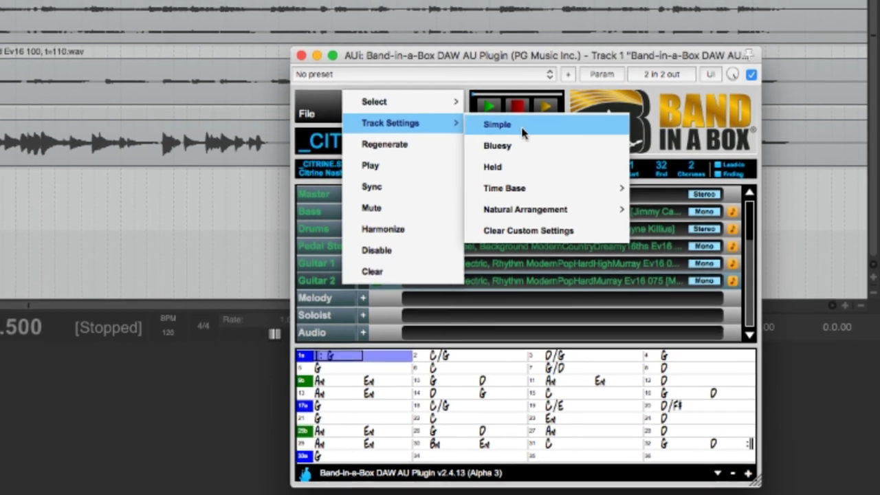
# Step: Apply the Simple track setting to the DAW plugin track
pyautogui.click(484, 113)
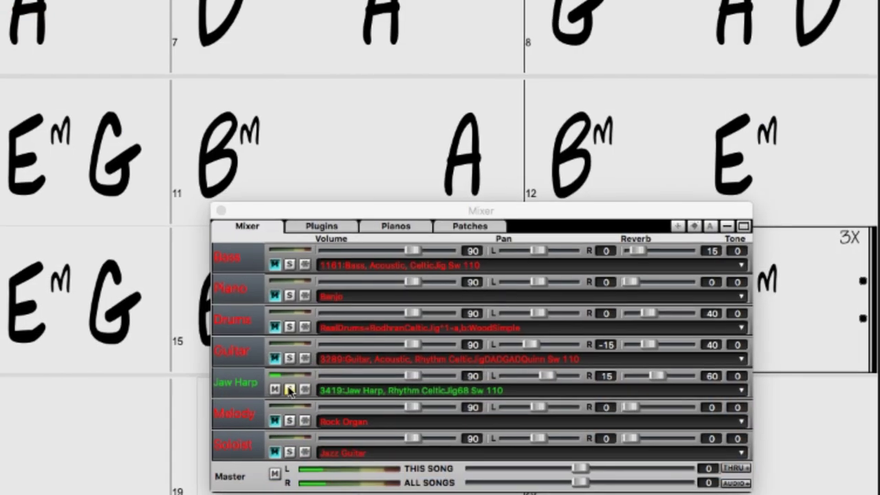
# Step: Unsolo the Jaw Harp track in the Mixer so the whole band plays
pyautogui.click(294, 390)
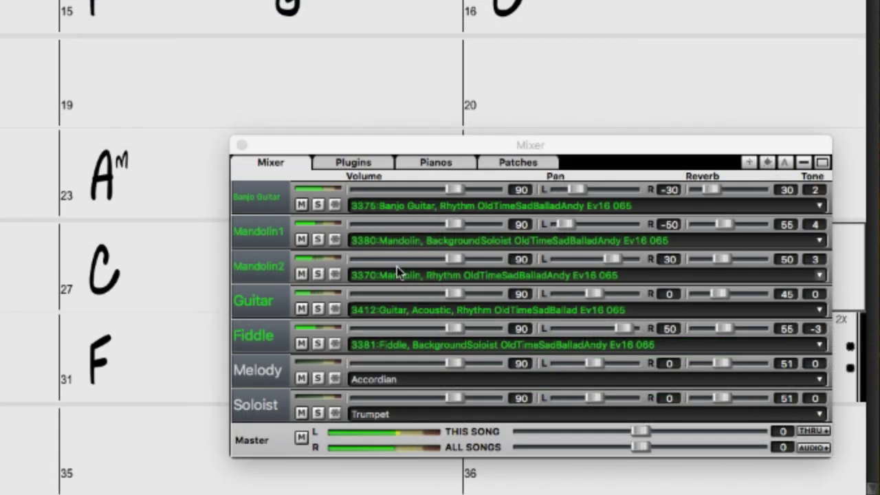
# Step: Solo the Banjo Guitar track in the Mixer, then unsolo it to restore the band
pyautogui.click(319, 205)
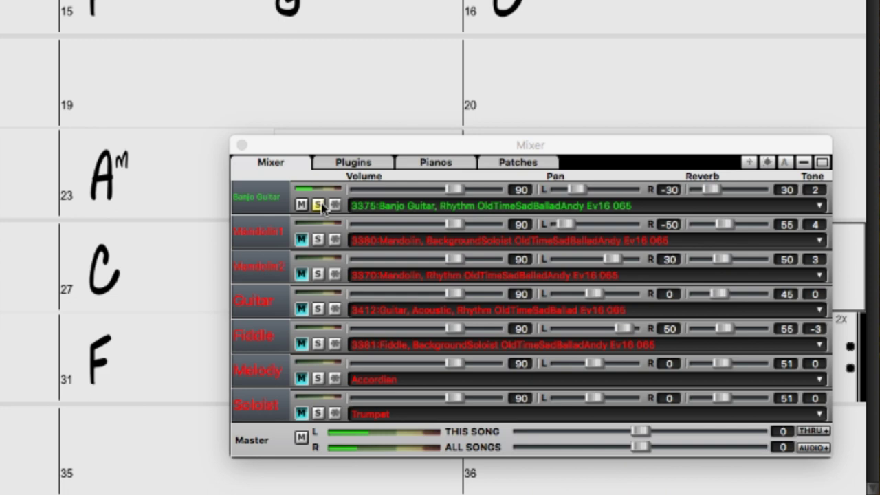
pyautogui.click(318, 204)
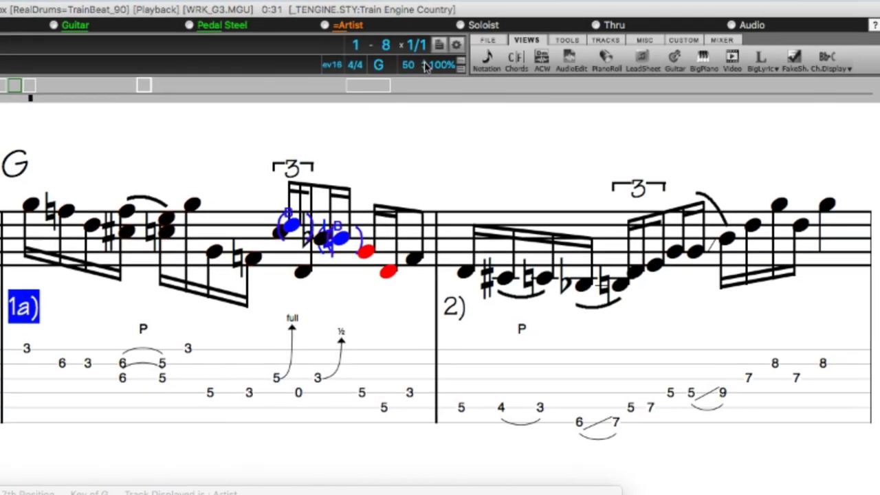
# Step: Raise the guitar study's tempo step by step through 85 up to 90
pyautogui.click(444, 61)
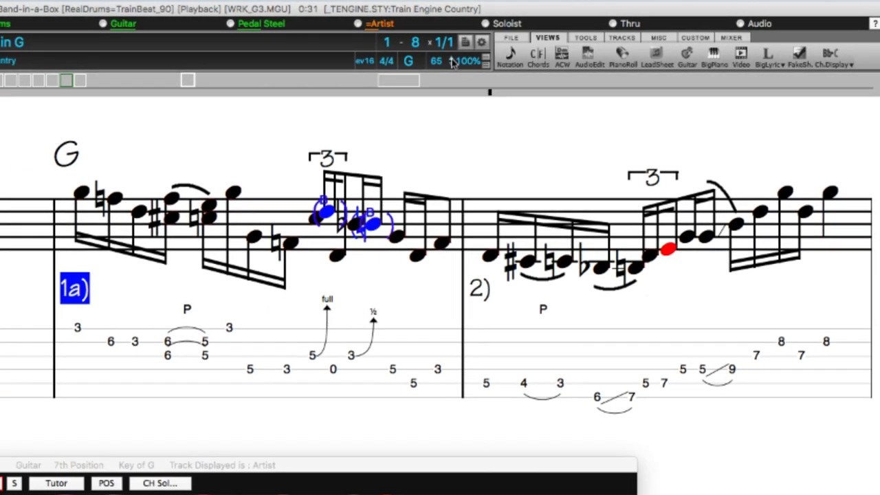
pyautogui.click(445, 61)
pyautogui.click(470, 61)
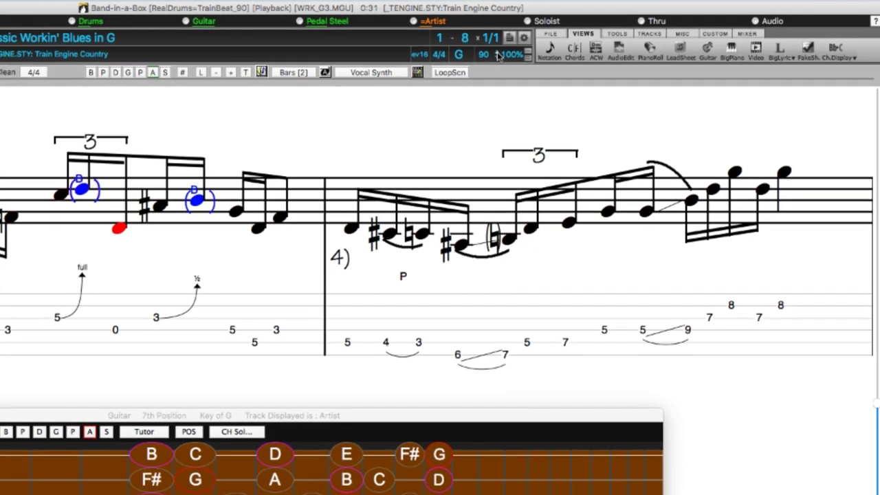
pyautogui.click(492, 57)
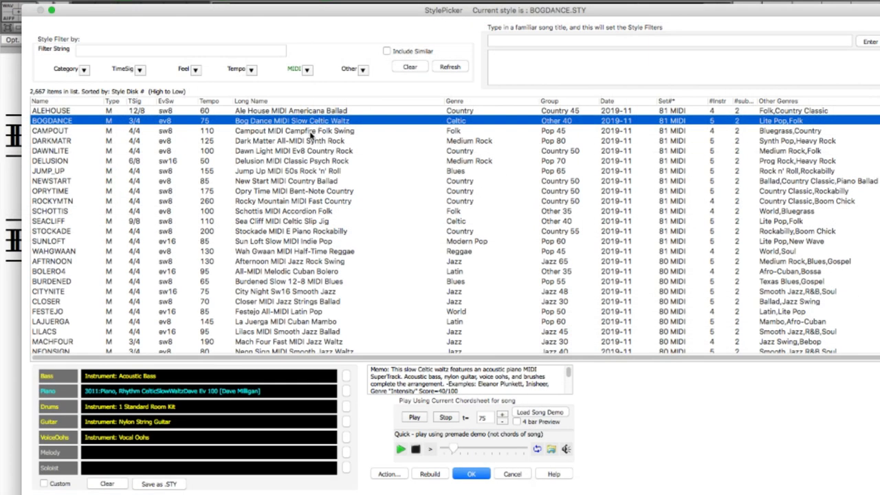
# Step: Select the All-MIDI Melodic Cuban Bolero (BOLERO4) style in the StylePicker
pyautogui.click(275, 272)
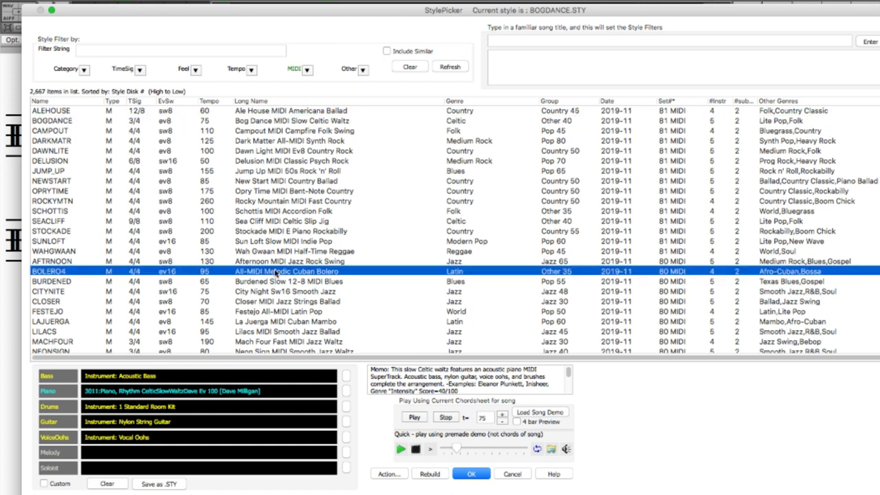